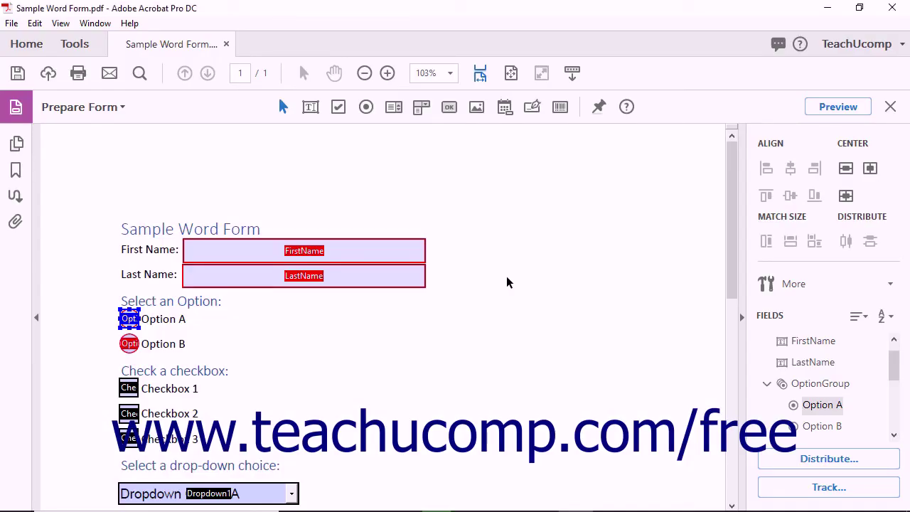
# Step: Show the FirstName text field's Options: Left alignment, with Check spelling and Scroll long text enabled
pyautogui.doubleClick(388, 257)
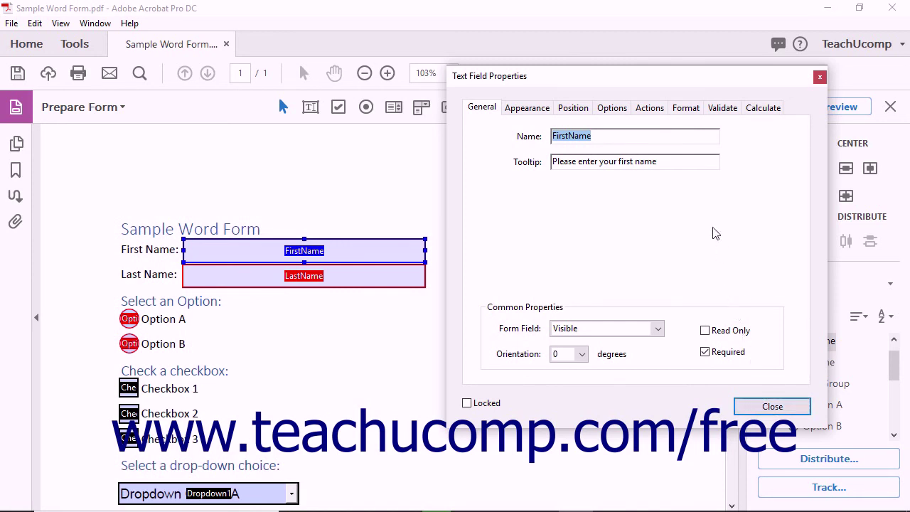
pyautogui.click(612, 109)
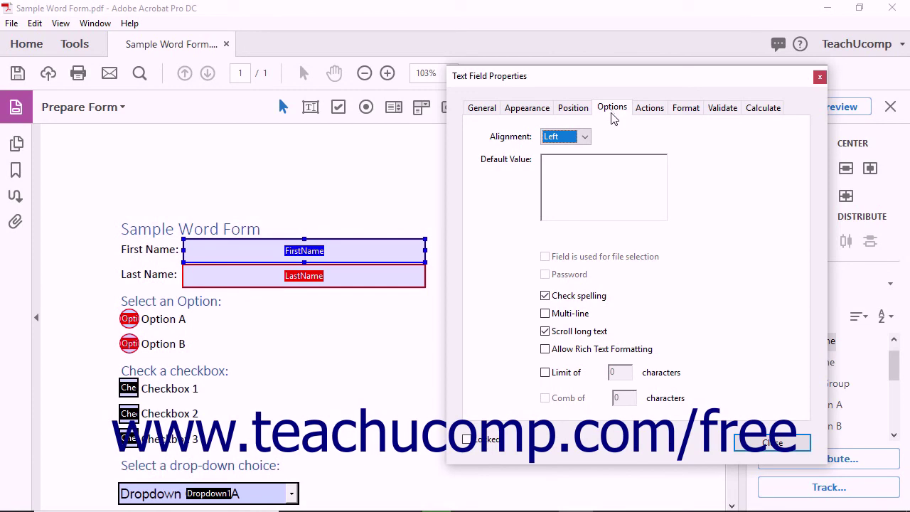
# Step: Inspect the Signature1 field, then view Dropdown1's list of choices on its Options tab
pyautogui.scroll(-2, 375, 268)
pyautogui.scroll(-6, 374, 269)
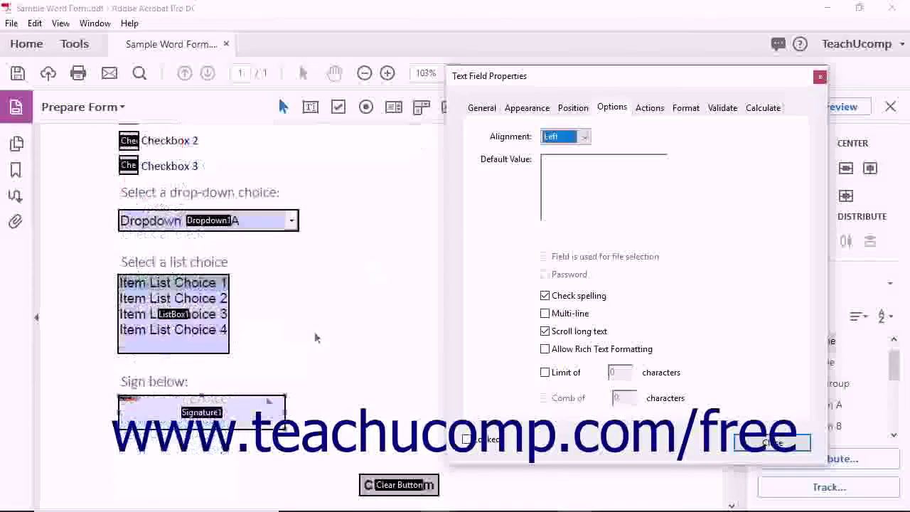
pyautogui.click(258, 411)
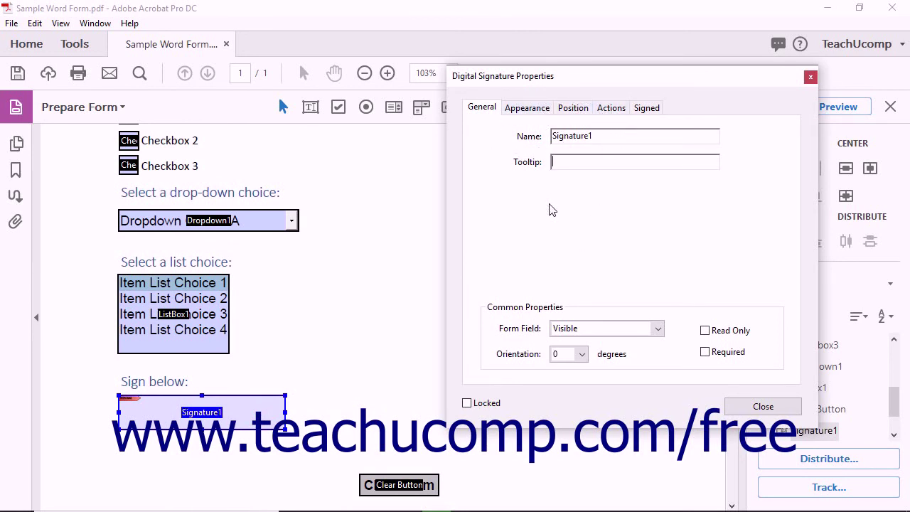
pyautogui.click(256, 226)
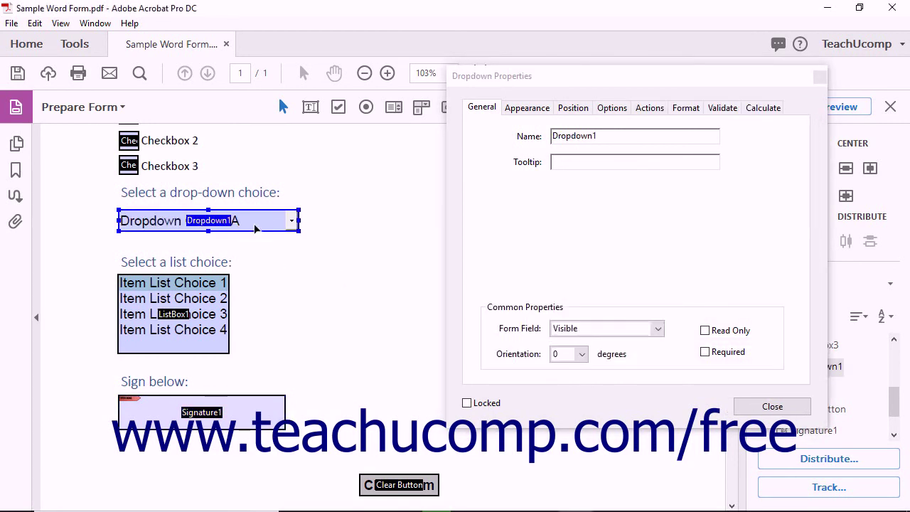
pyautogui.click(610, 109)
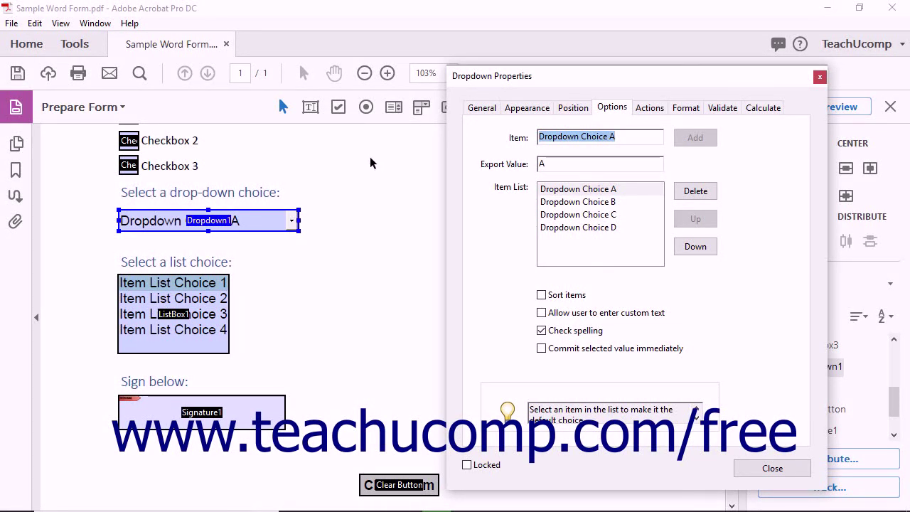
# Step: Review the Clear Button's Label only layout, Invert behavior and 'Clear Form' label, then return to FirstName
pyautogui.click(396, 484)
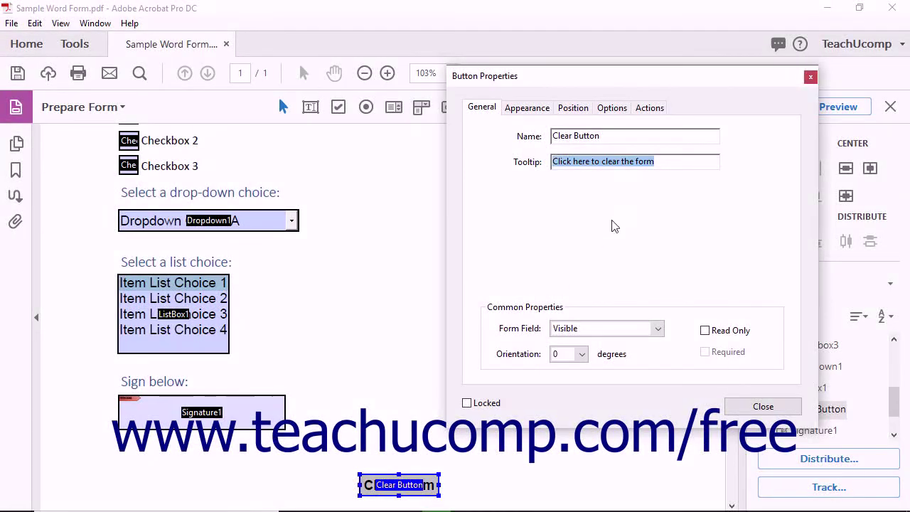
pyautogui.click(609, 108)
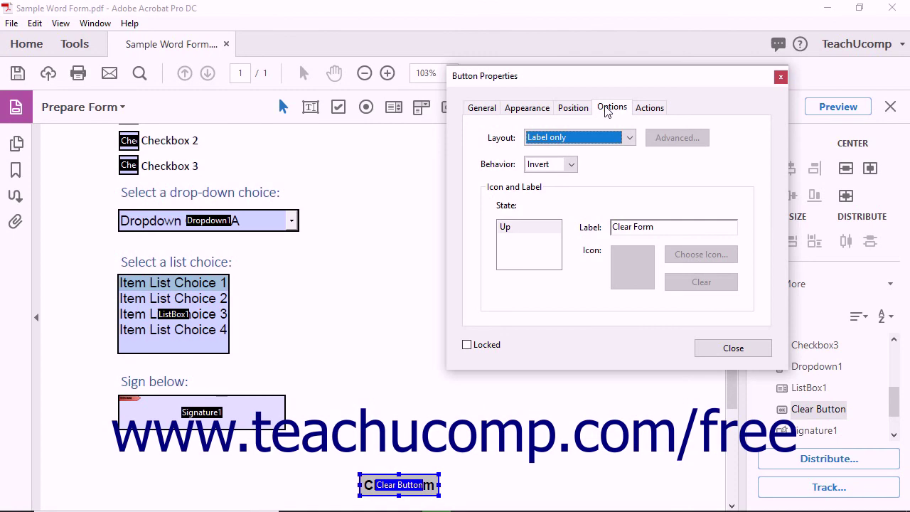
pyautogui.press('Tab')
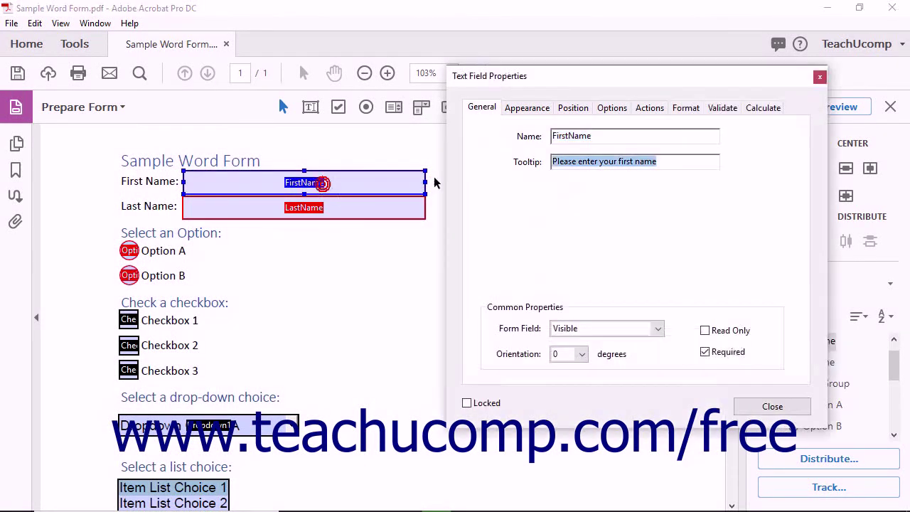
# Step: Keep FirstName's alignment Left, select Default Value, and turn off Check spelling
pyautogui.click(612, 108)
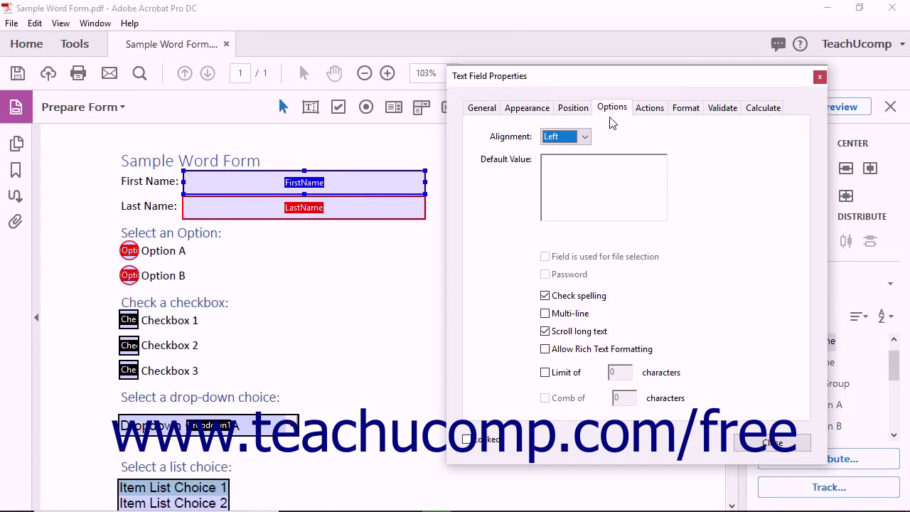
pyautogui.click(584, 138)
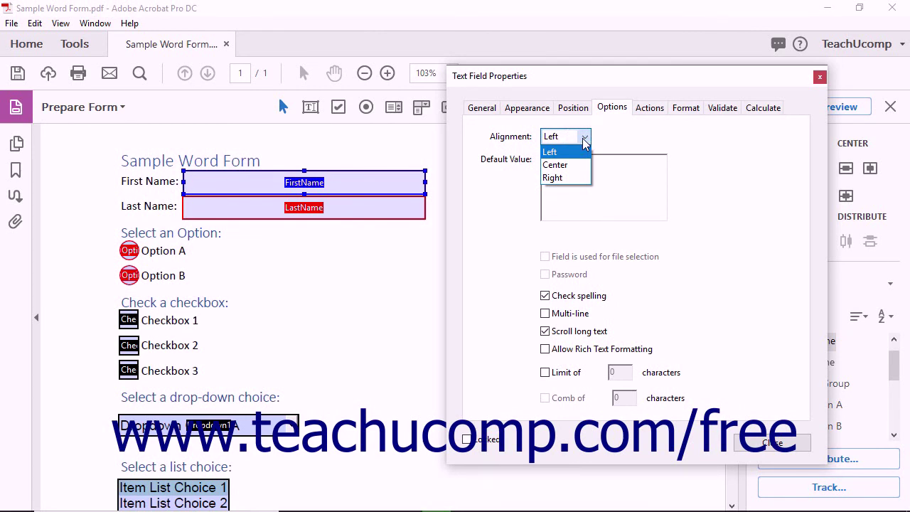
pyautogui.click(583, 138)
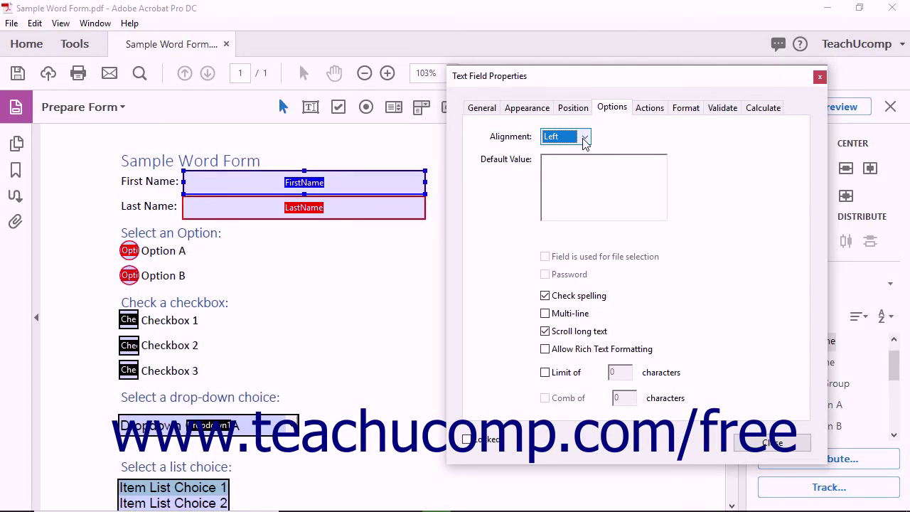
pyautogui.click(584, 181)
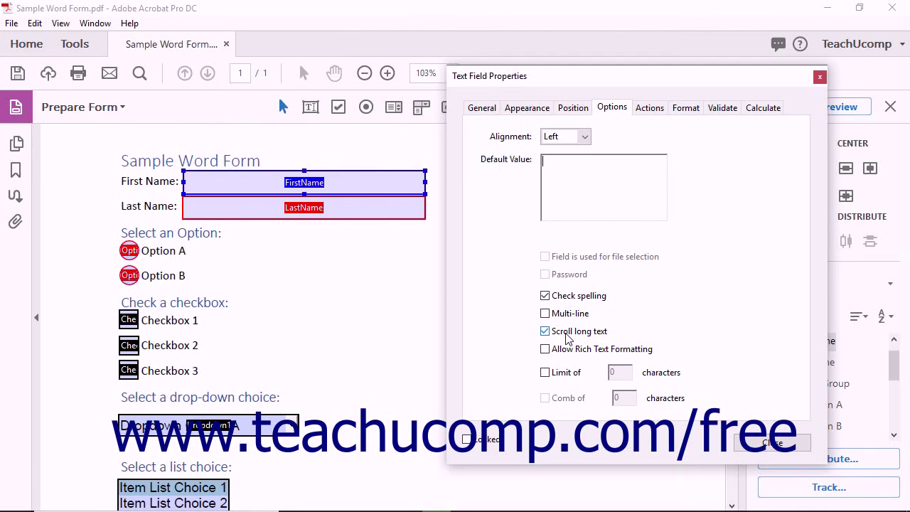
pyautogui.click(545, 295)
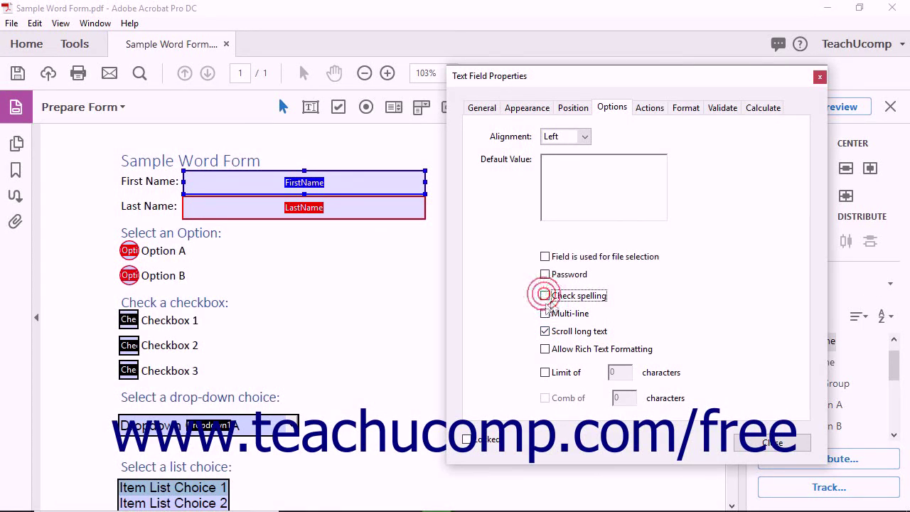
# Step: Toggle File select, Check spelling, Password and Multi-line on and off for FirstName
pyautogui.click(545, 256)
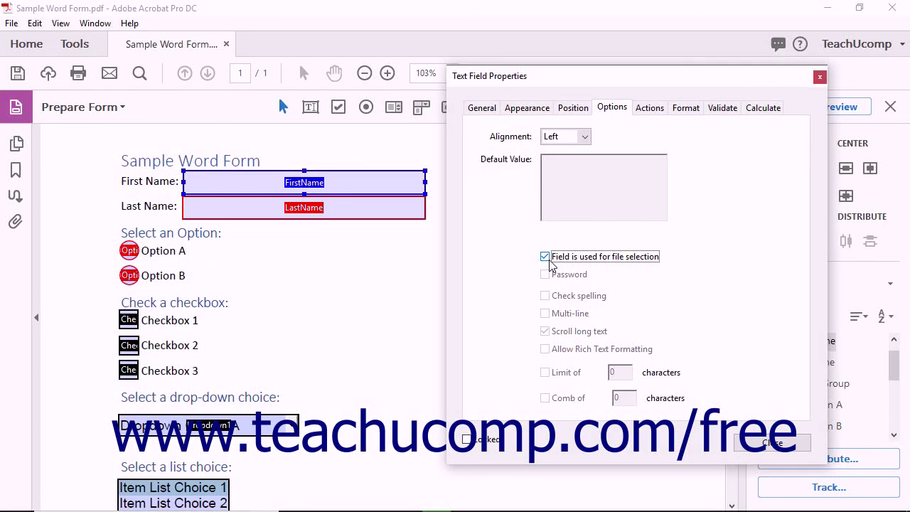
pyautogui.click(548, 260)
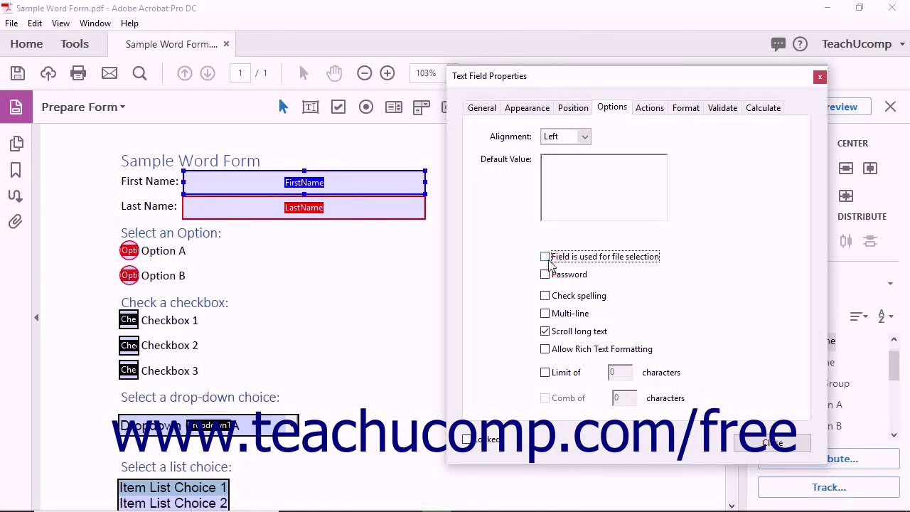
pyautogui.click(545, 296)
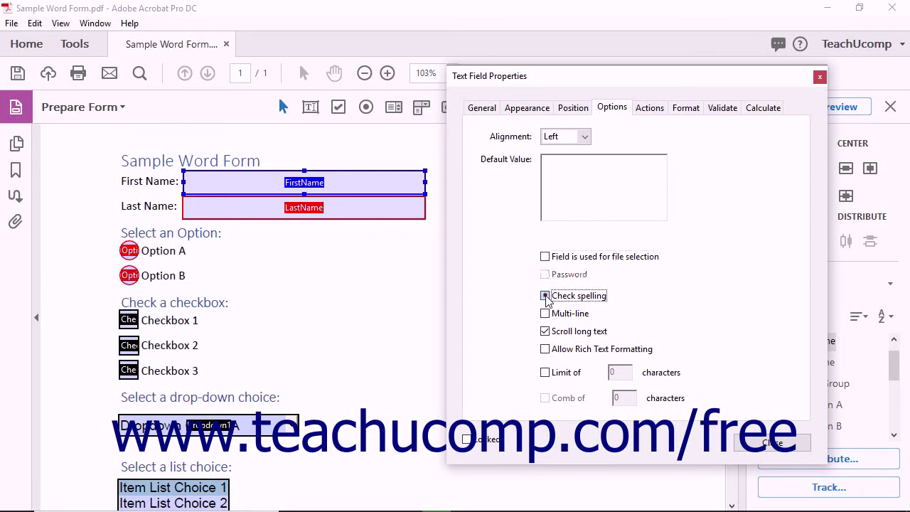
pyautogui.click(545, 296)
pyautogui.click(546, 276)
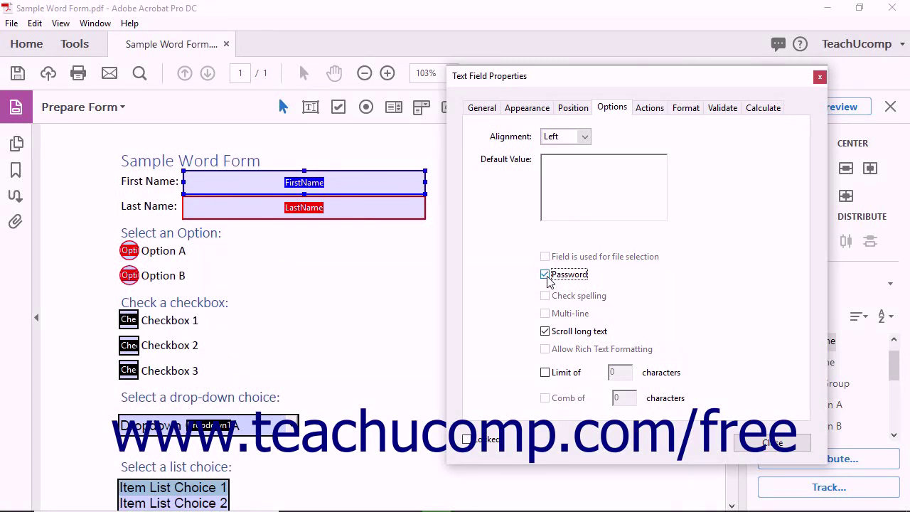
pyautogui.click(546, 276)
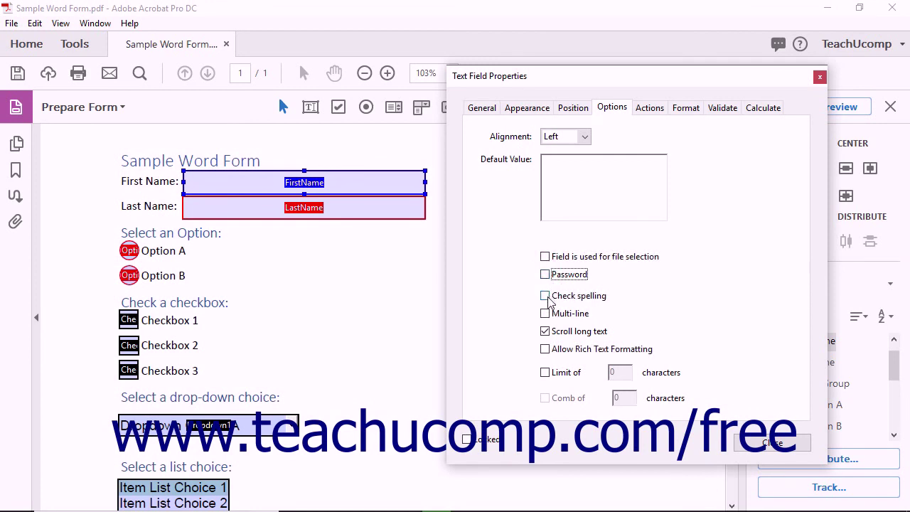
pyautogui.click(545, 296)
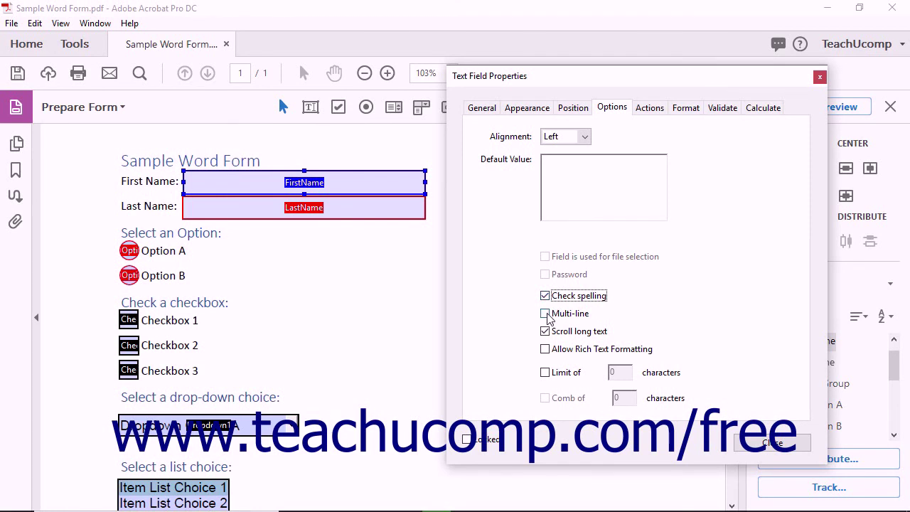
pyautogui.click(545, 314)
pyautogui.click(546, 314)
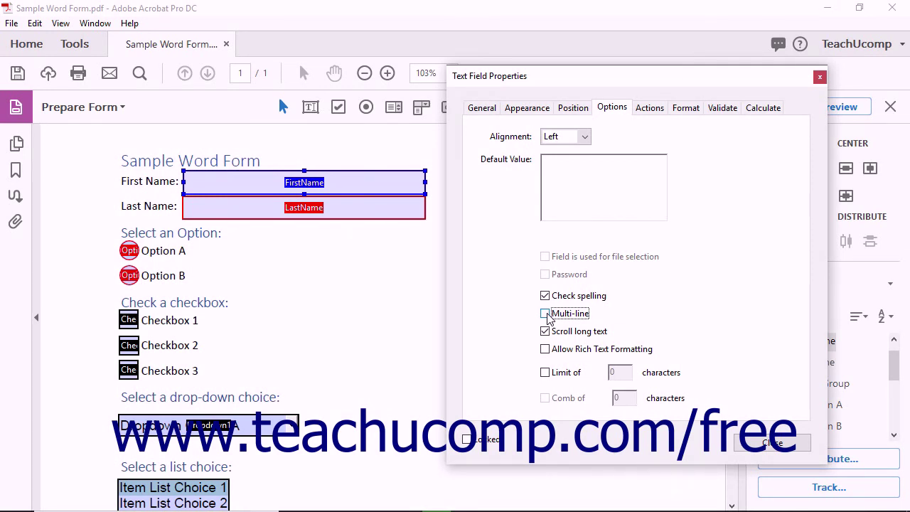
# Step: Try Rich Text and a 10-character limit, then turn off Scroll long text and Check spelling
pyautogui.click(549, 352)
pyautogui.click(548, 353)
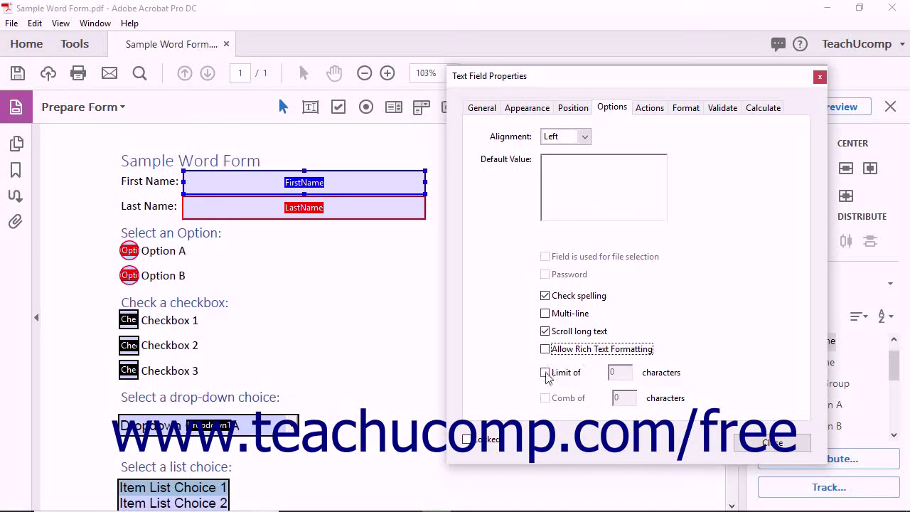
pyautogui.click(545, 373)
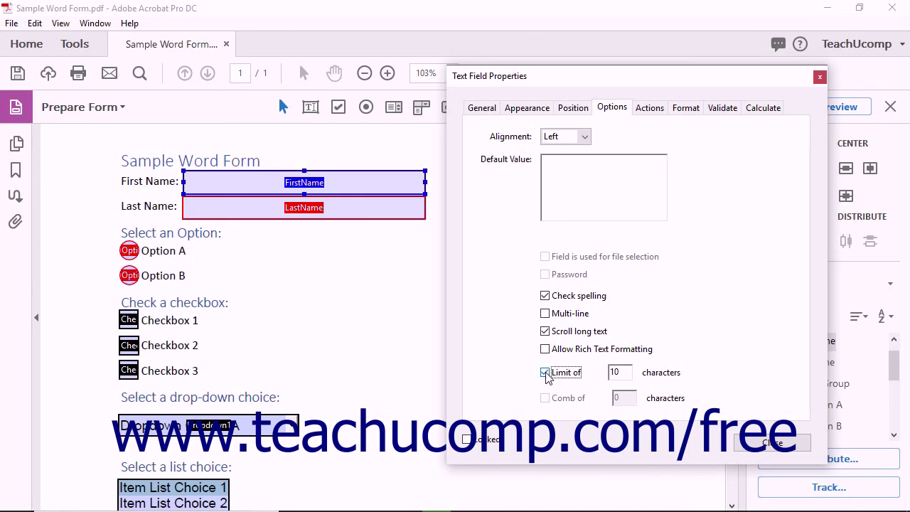
pyautogui.click(625, 372)
pyautogui.click(546, 373)
pyautogui.click(546, 331)
pyautogui.click(545, 295)
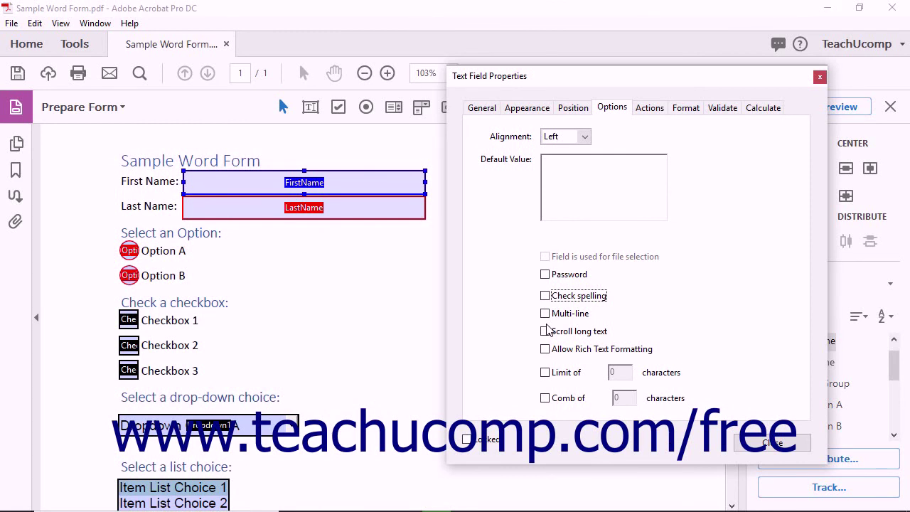
# Step: Try a 10-character comb on FirstName, then remove it and turn Scroll long text back on
pyautogui.click(545, 398)
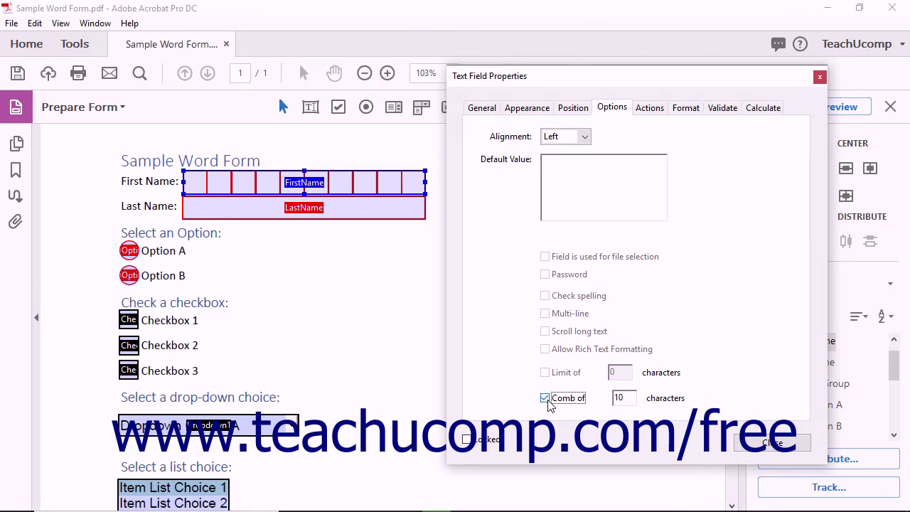
pyautogui.doubleClick(629, 396)
pyautogui.click(545, 330)
# Step: Restore FirstName scrolling, review Option A's Circle style and 'Option A' choice, then select Checkbox1
pyautogui.click(544, 295)
pyautogui.click(128, 250)
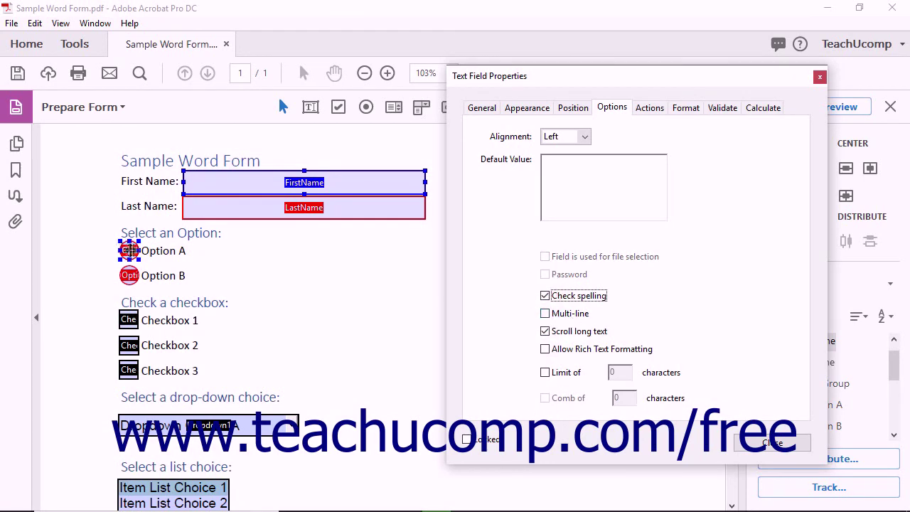
pyautogui.click(611, 109)
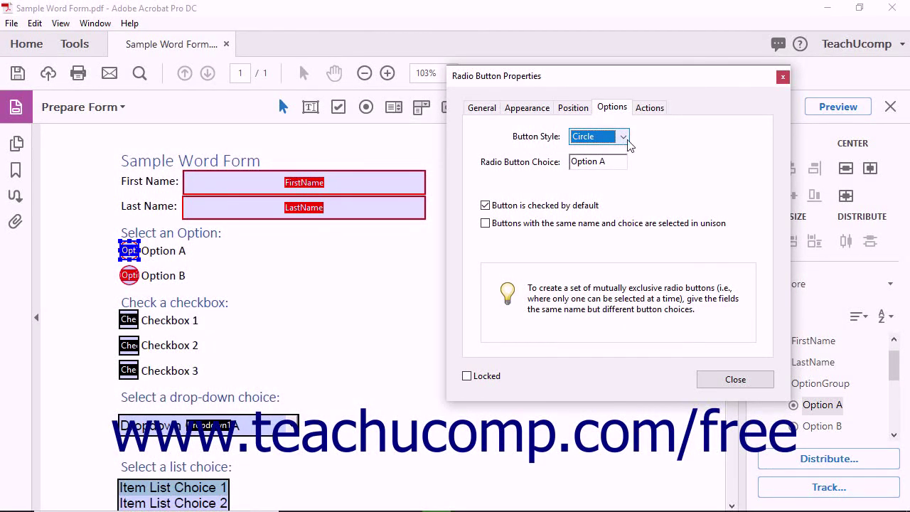
pyautogui.click(624, 137)
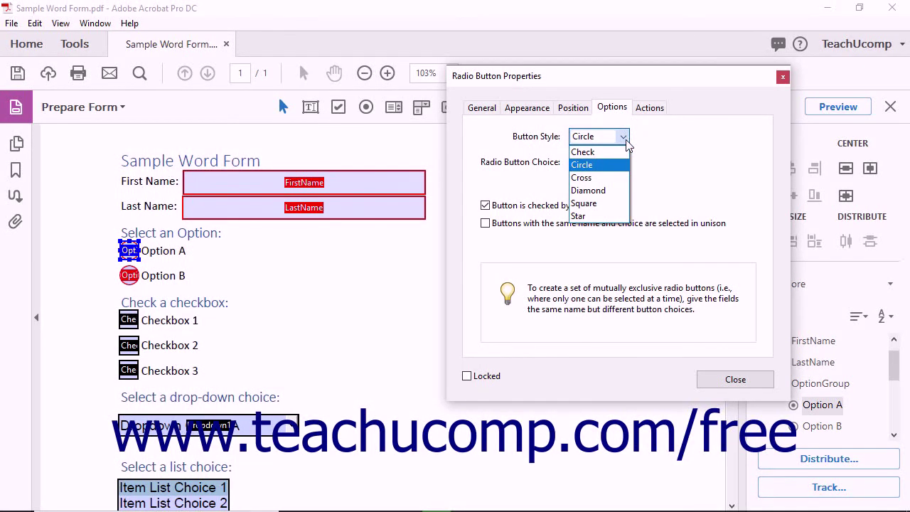
pyautogui.click(626, 139)
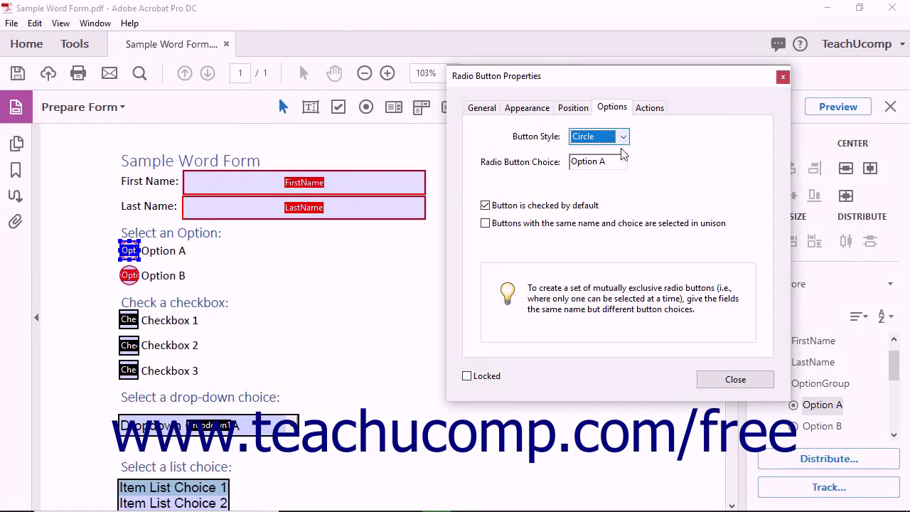
pyautogui.click(616, 162)
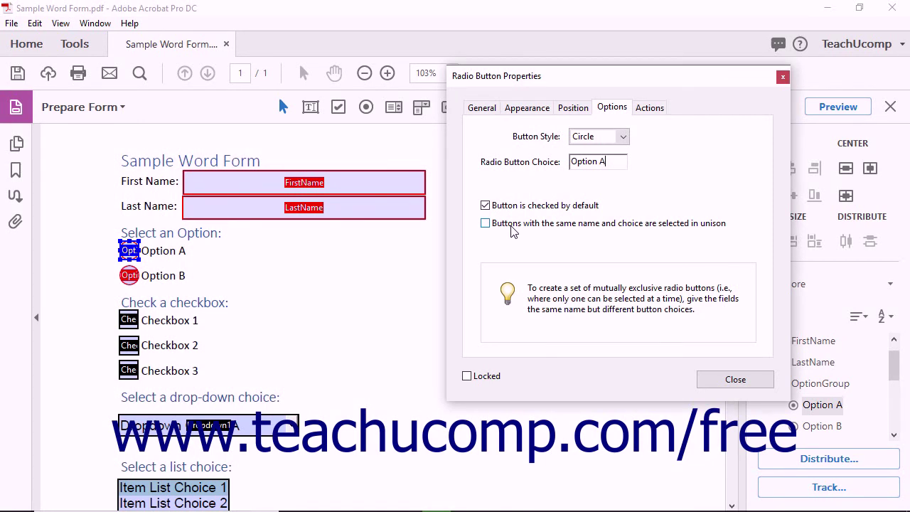
pyautogui.click(131, 318)
# Step: Keep Checkbox1's Check style and export value Yes, and make it checked by default
pyautogui.click(608, 109)
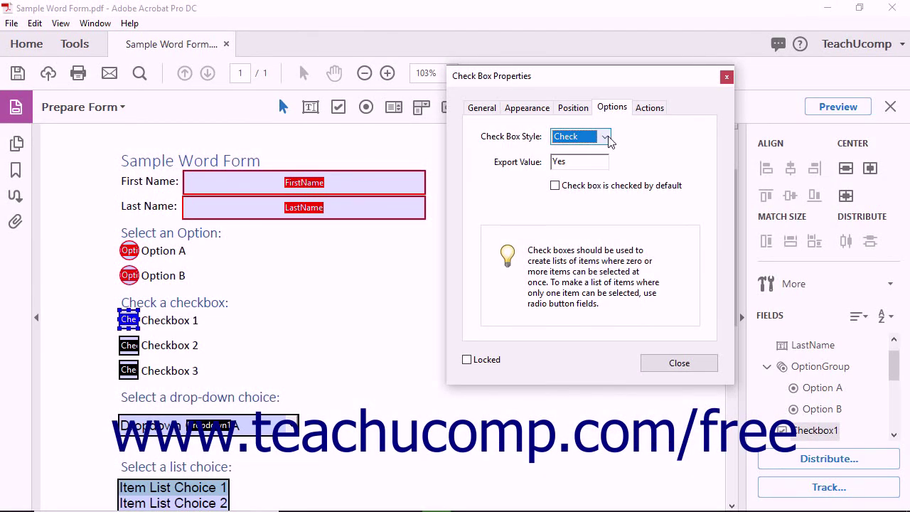
pyautogui.click(605, 137)
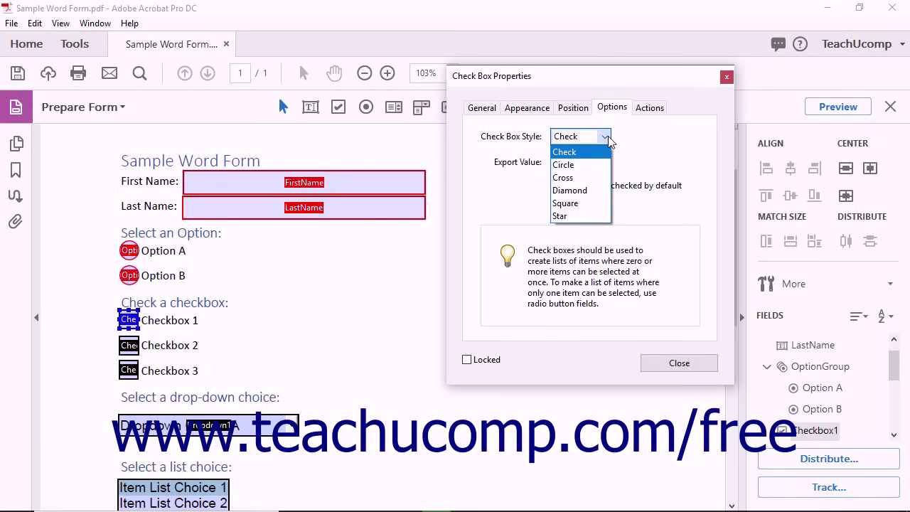
pyautogui.click(609, 138)
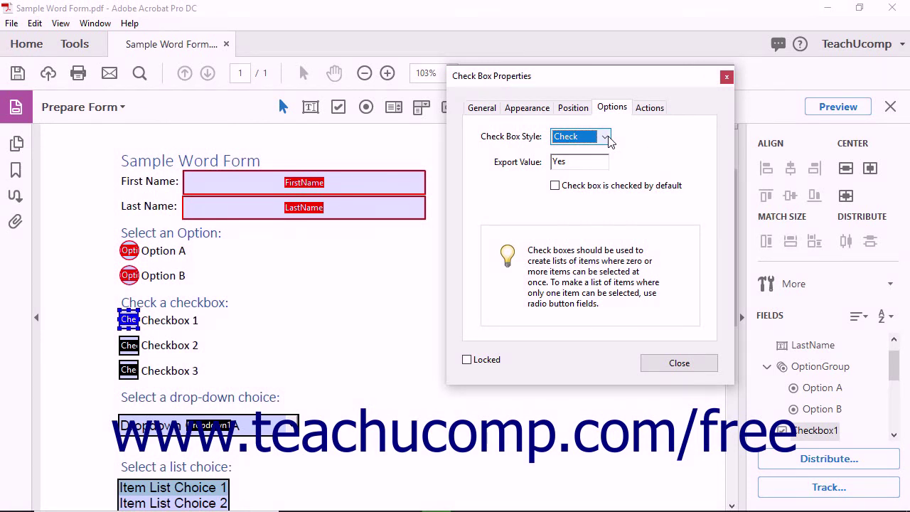
pyautogui.click(593, 165)
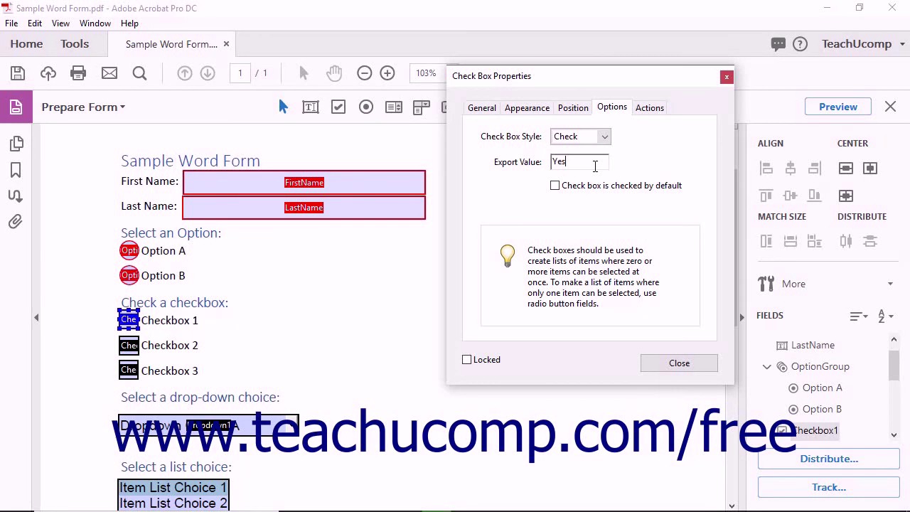
pyautogui.click(555, 186)
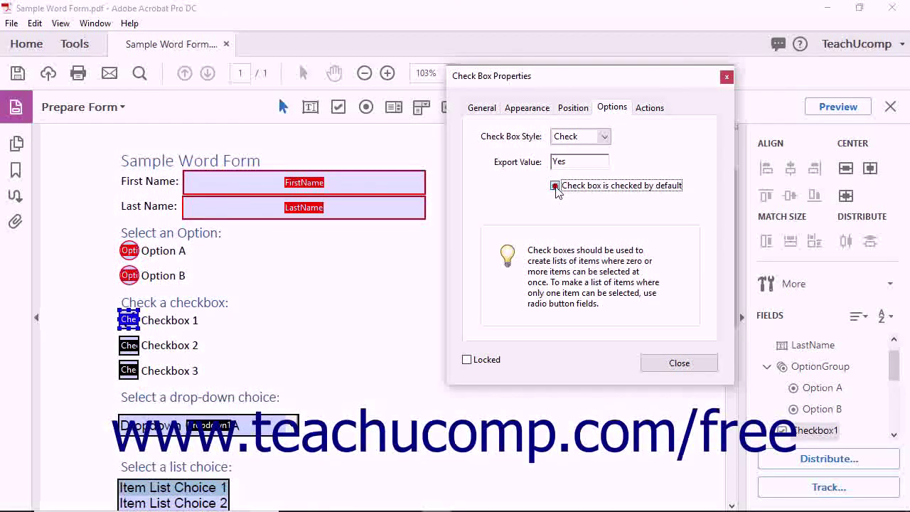